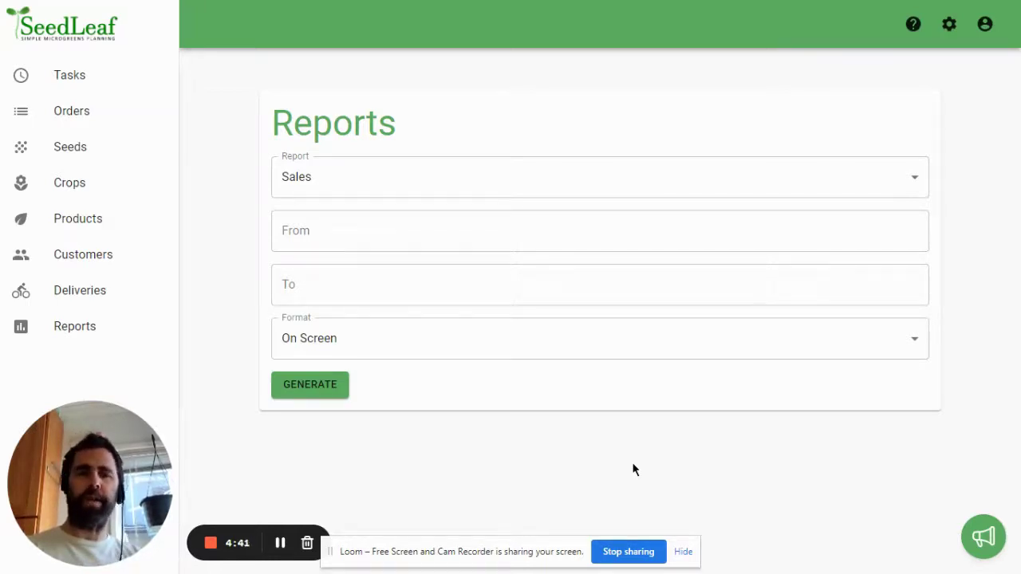
Open the reports section and set the Sales report's From date to April 1, 2022
{"action": "left_click", "coordinate": [88, 334]}
{"action": "left_click", "coordinate": [329, 227]}
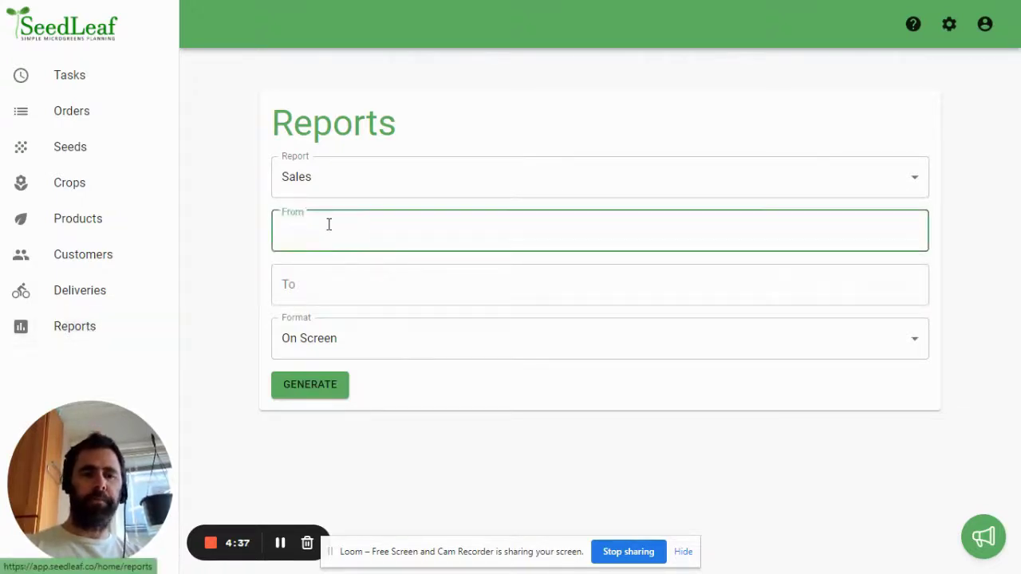
{"action": "left_click", "coordinate": [539, 269]}
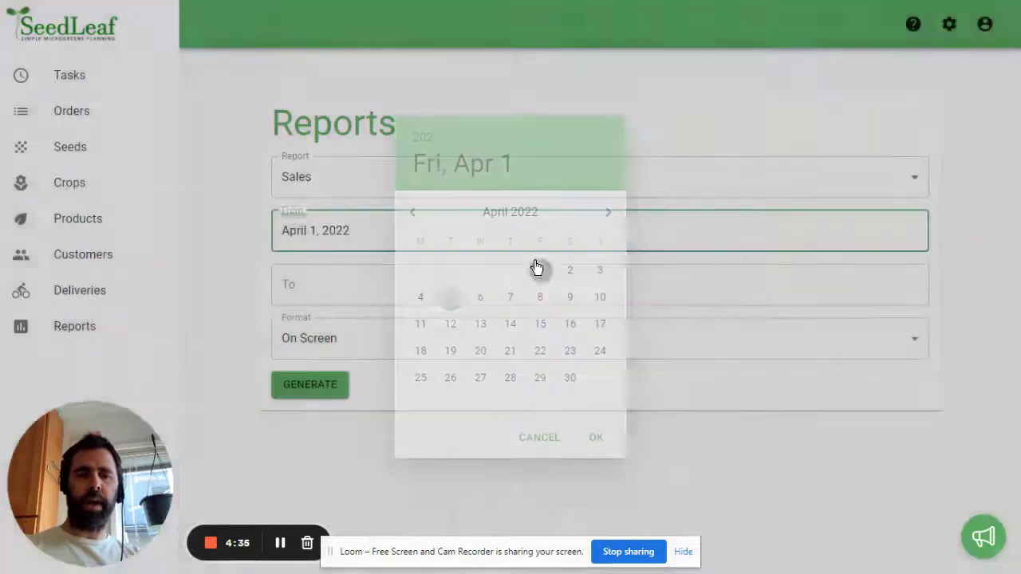
Set the Sales report's To date to December 31, 2022
{"action": "left_click", "coordinate": [423, 281]}
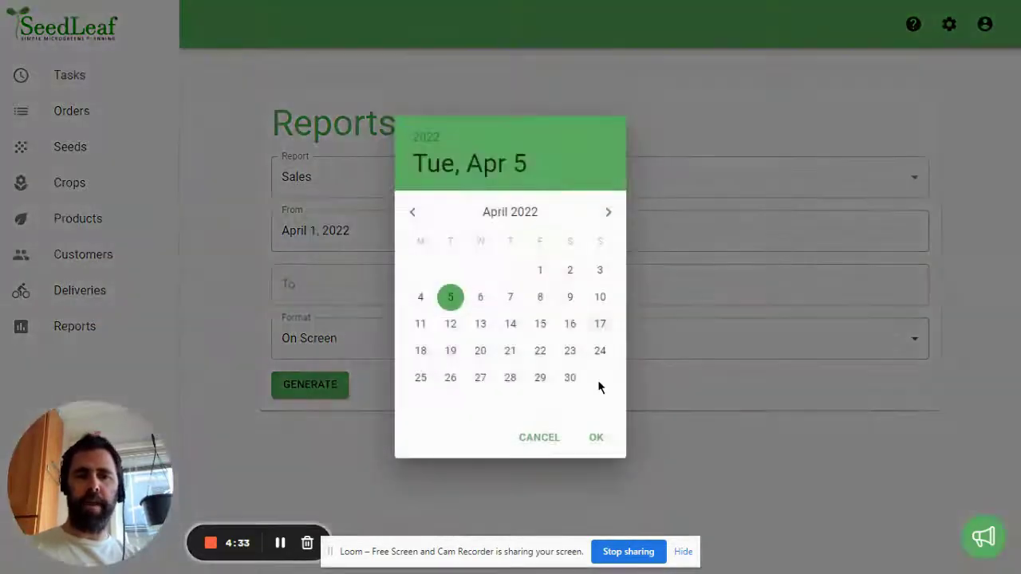
{"action": "left_click", "coordinate": [609, 216]}
{"action": "left_click", "coordinate": [609, 213]}
{"action": "left_click", "coordinate": [609, 214]}
{"action": "left_click", "coordinate": [609, 213]}
{"action": "left_click", "coordinate": [609, 214]}
{"action": "left_click", "coordinate": [609, 213]}
{"action": "left_click", "coordinate": [609, 214]}
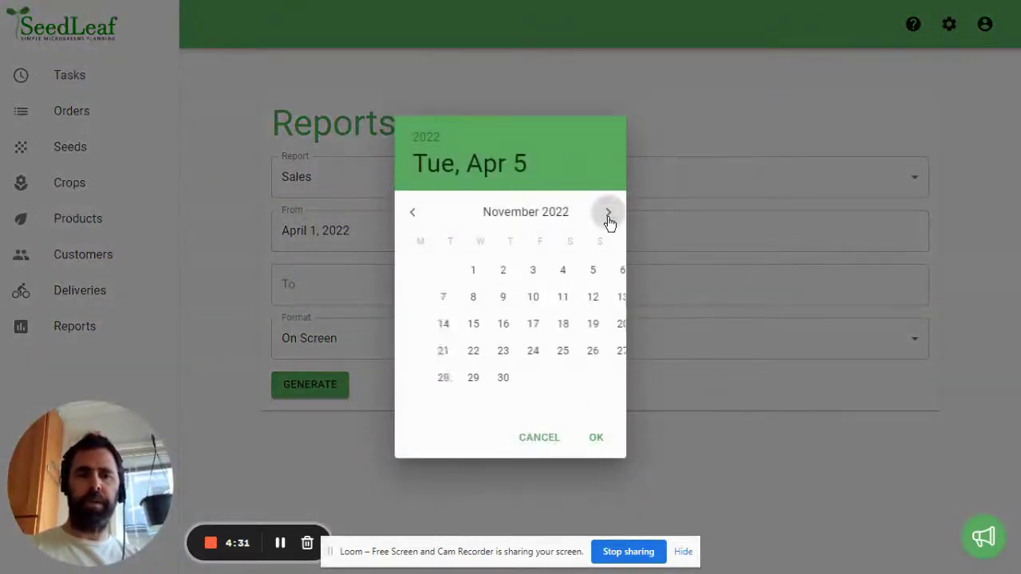
{"action": "left_click", "coordinate": [608, 214]}
{"action": "left_click", "coordinate": [572, 378]}
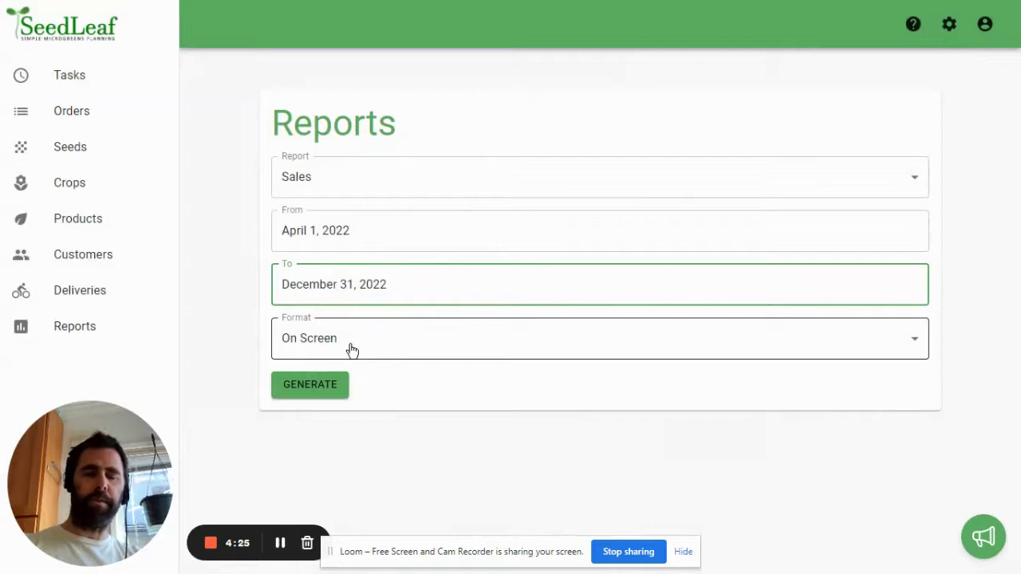
Generate the Sales report in the On Screen format and look through its sales by customer and product
{"action": "left_click", "coordinate": [352, 352]}
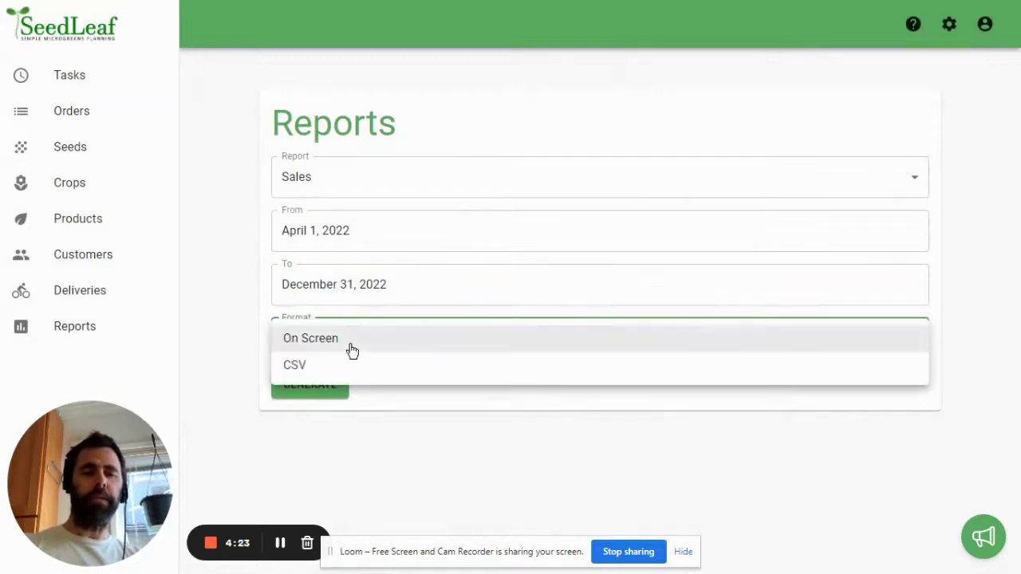
{"action": "left_click", "coordinate": [330, 392]}
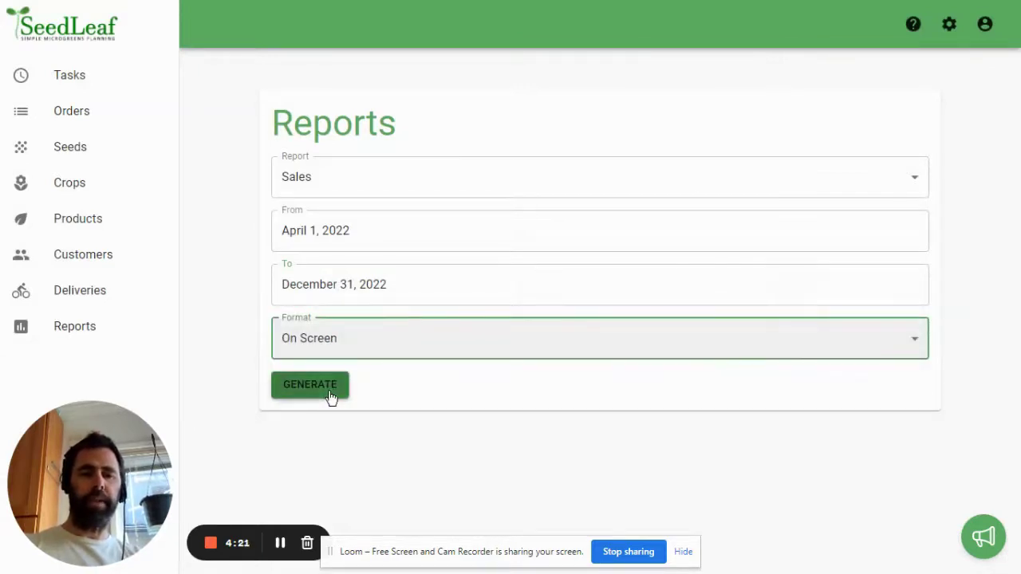
{"action": "left_click", "coordinate": [331, 393]}
{"action": "scroll", "coordinate": [448, 376], "scroll_direction": "down", "scroll_amount": 3}
{"action": "scroll", "coordinate": [757, 383], "scroll_direction": "right", "scroll_amount": 3}
{"action": "scroll", "coordinate": [757, 383], "scroll_direction": "left", "scroll_amount": 3}
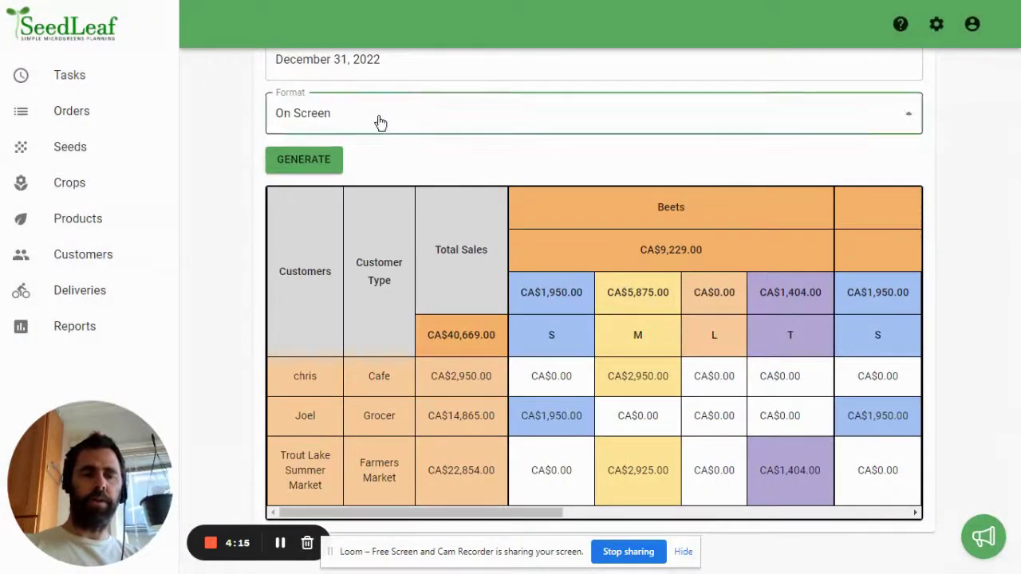
Generate the Sales report in CSV format and save it in Downloads as seedleaf_sales_2022-04-01_2022-12-31 (3).csv
{"action": "left_click", "coordinate": [375, 121]}
{"action": "left_click", "coordinate": [303, 151]}
{"action": "left_click", "coordinate": [304, 156]}
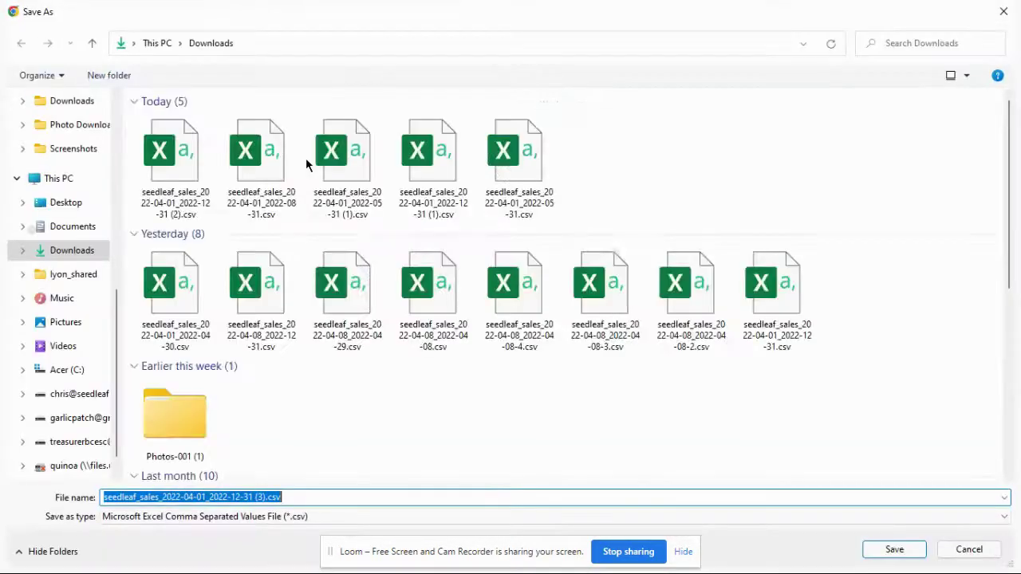
{"action": "key", "text": "Return"}
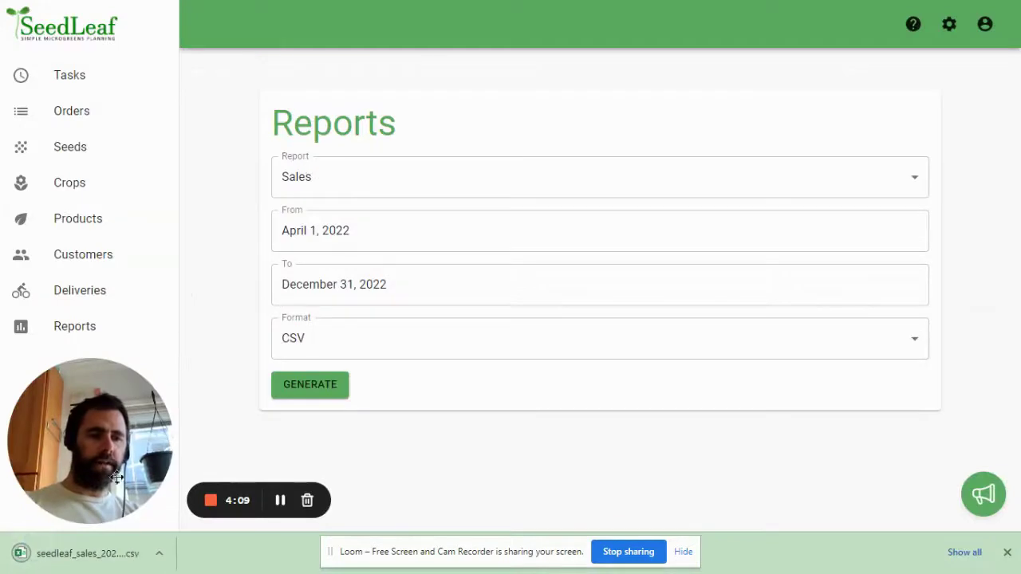
Open the downloaded CSV in Excel, maximize its window and autofit the widths of columns A through H
{"action": "left_click", "coordinate": [94, 561]}
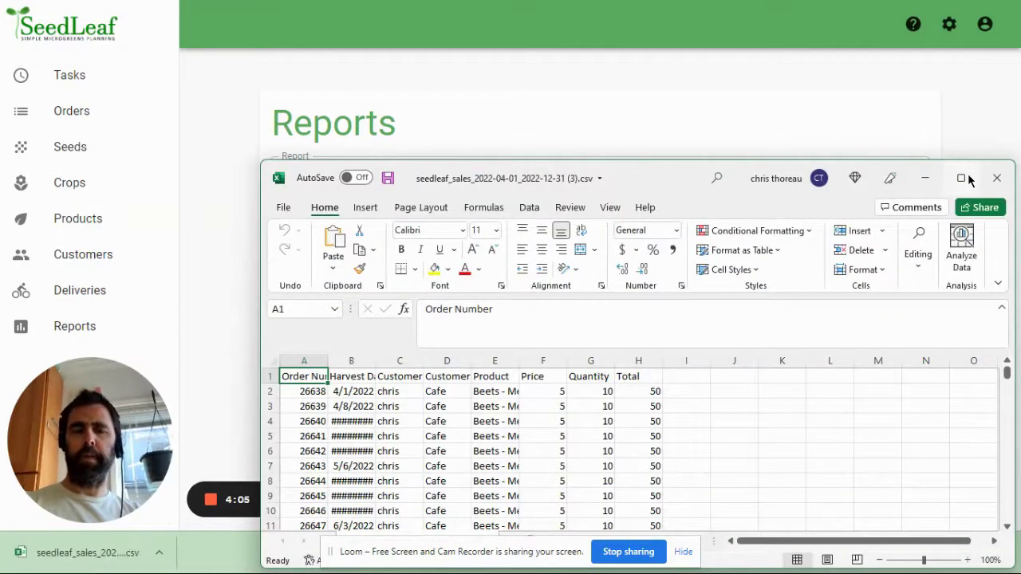
{"action": "left_click", "coordinate": [961, 178]}
{"action": "left_click_drag", "start_coordinate": [39, 199], "coordinate": [370, 194]}
{"action": "double_click", "coordinate": [402, 200]}
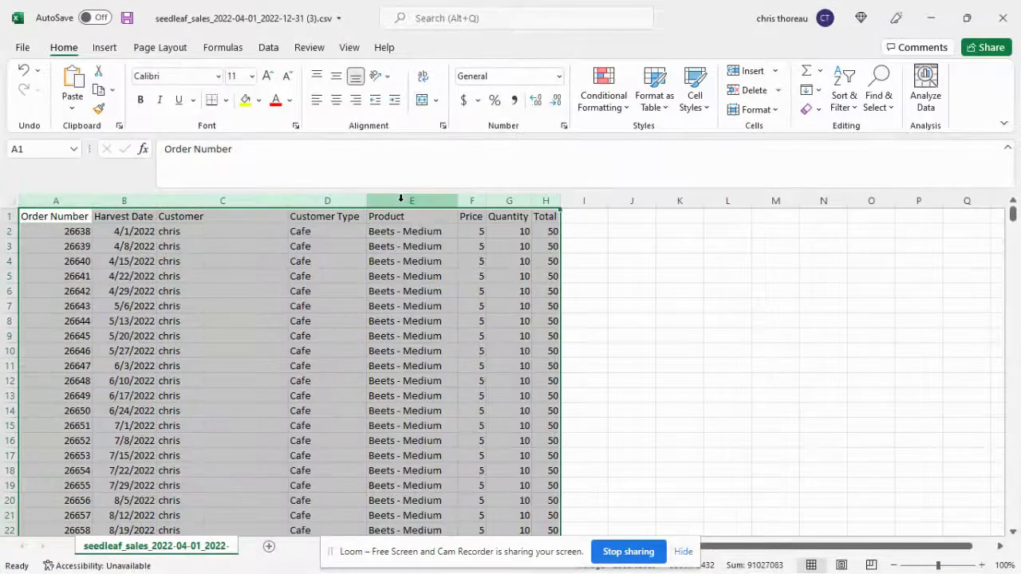
{"action": "left_click", "coordinate": [136, 363]}
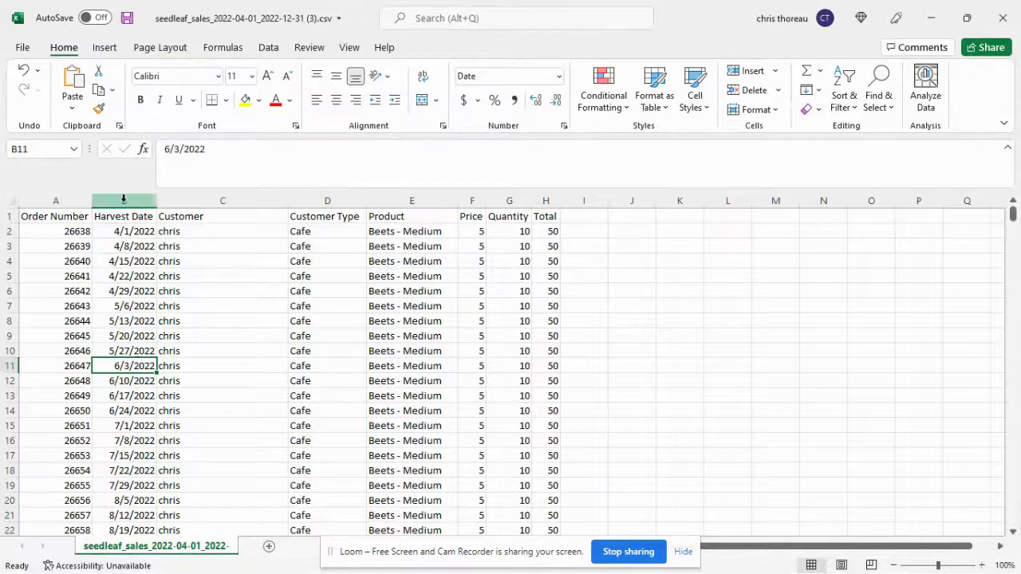
Format the Harvest Date column as a date of the type "March 14, 2012"
{"action": "left_click", "coordinate": [124, 199]}
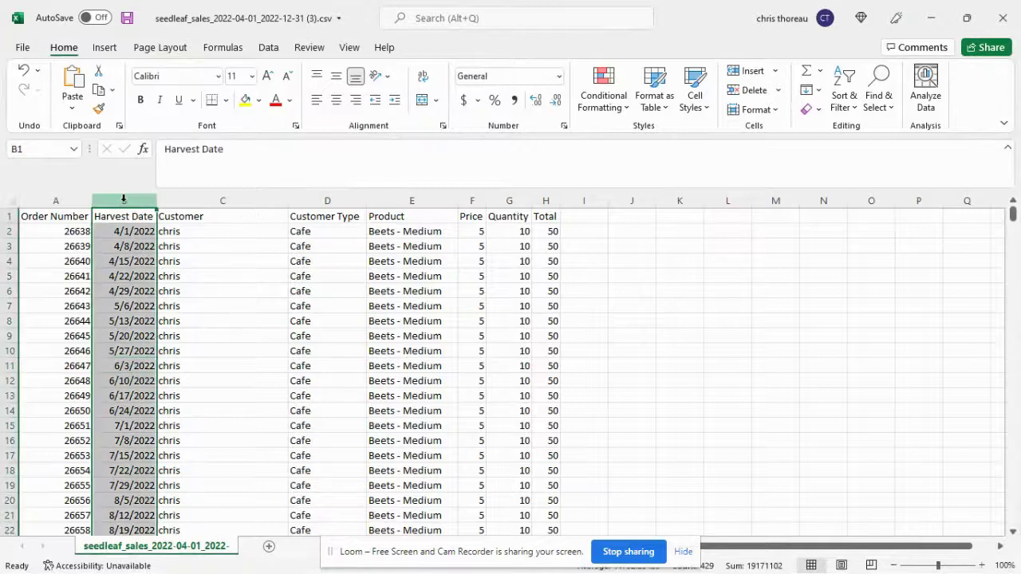
{"action": "right_click", "coordinate": [122, 292]}
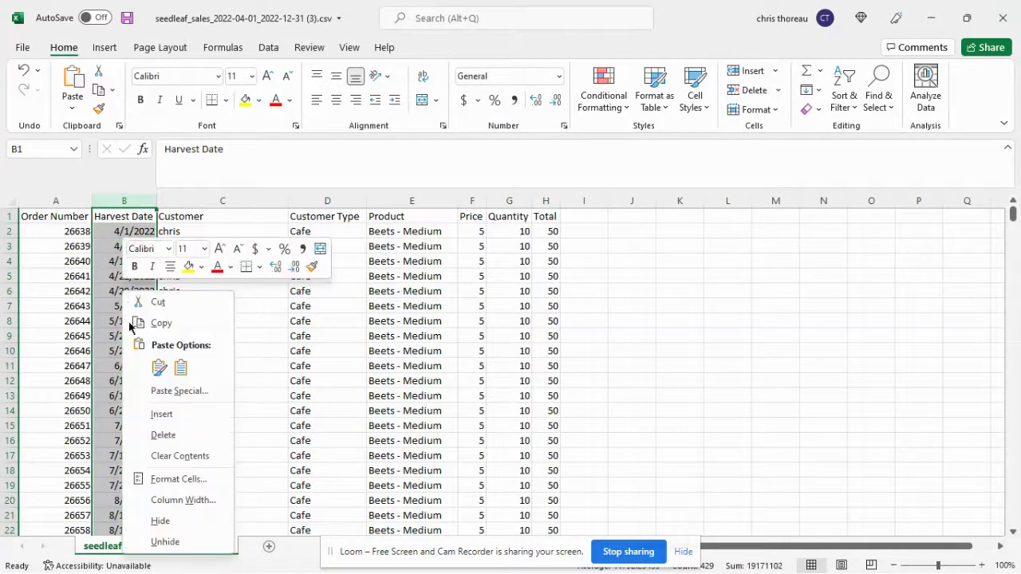
{"action": "left_click", "coordinate": [177, 482]}
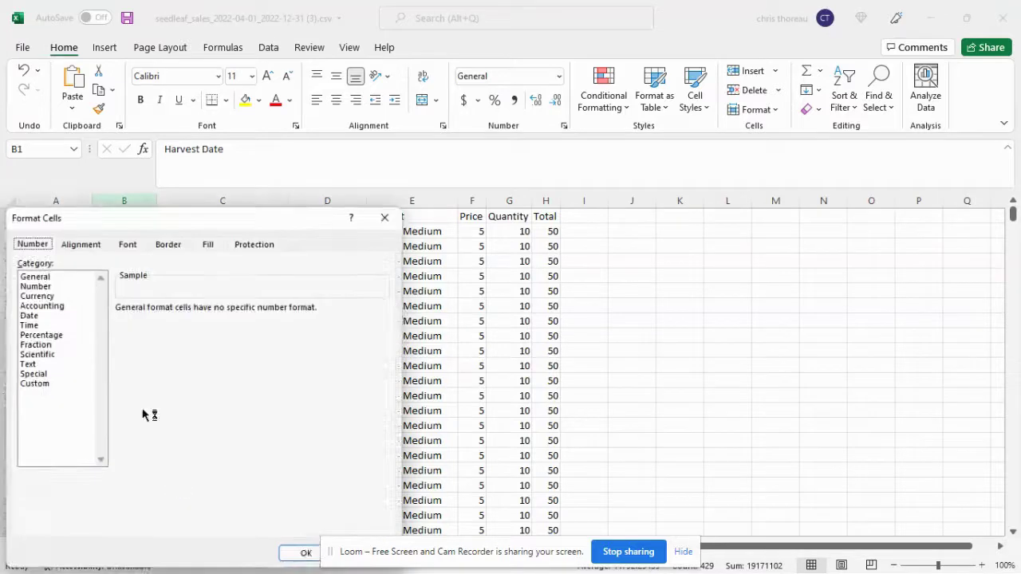
{"action": "left_click", "coordinate": [38, 317]}
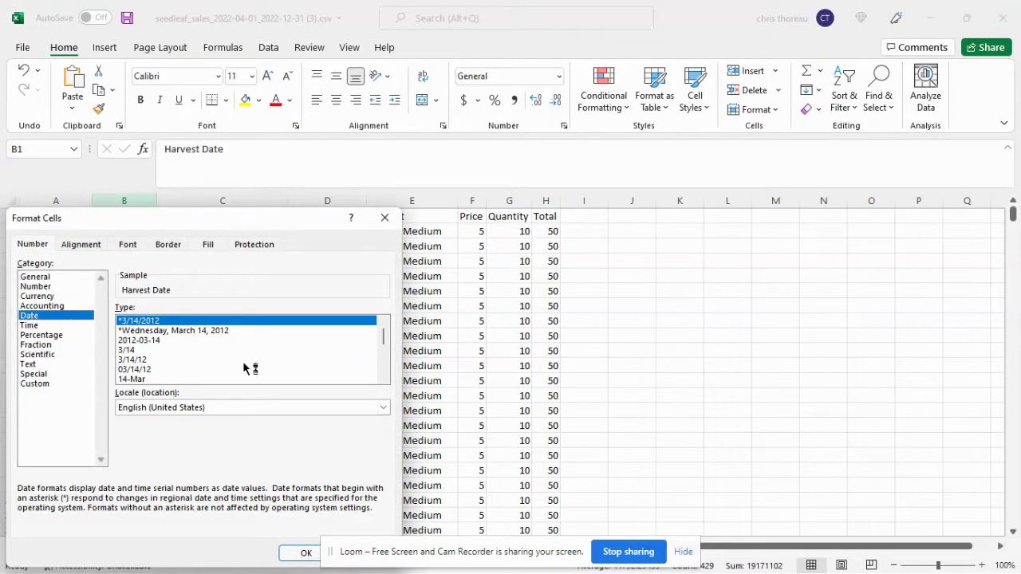
{"action": "left_click_drag", "start_coordinate": [383, 338], "coordinate": [383, 355]}
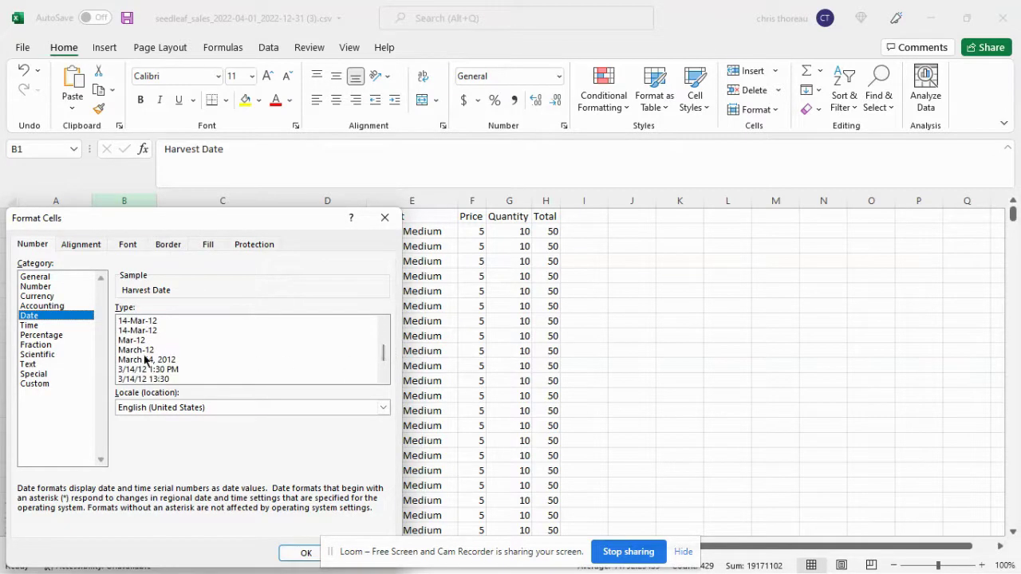
{"action": "left_click", "coordinate": [146, 360]}
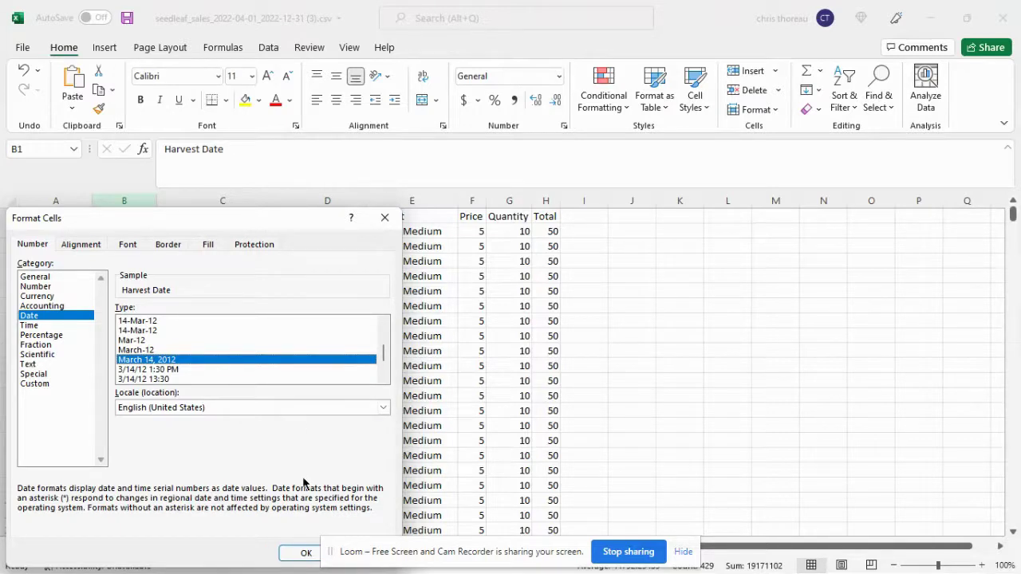
{"action": "left_click", "coordinate": [305, 556]}
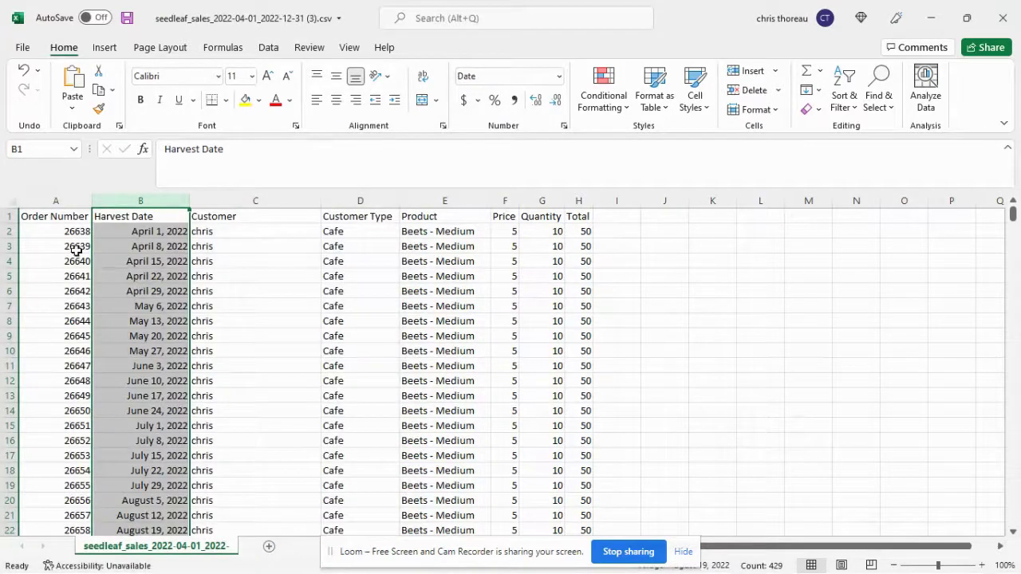
Copy all the sales data rows without the header, from A2 across to the Total column and down to row 429
{"action": "left_click", "coordinate": [67, 244]}
{"action": "left_click", "coordinate": [64, 237]}
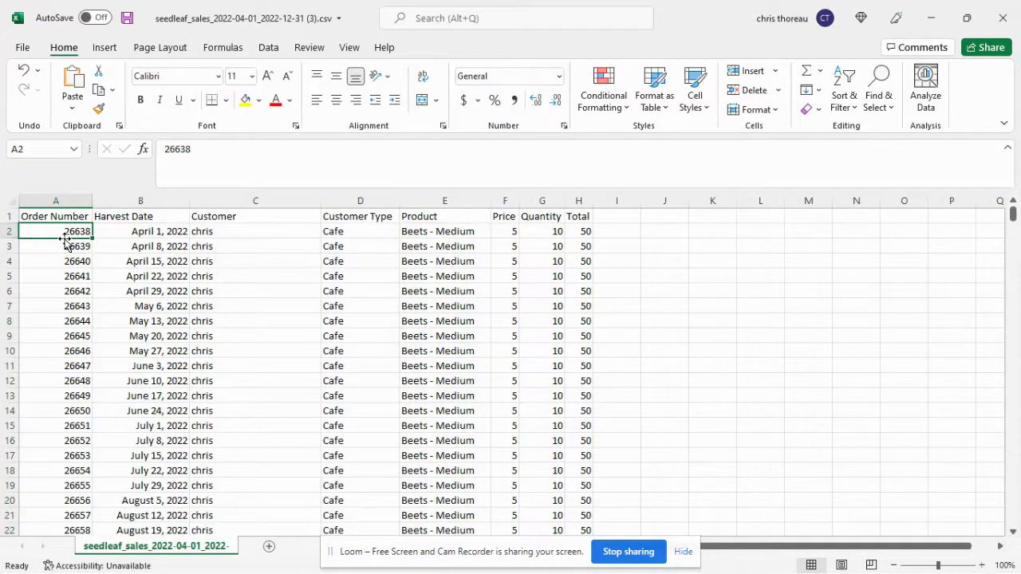
{"action": "key", "text": "shift+Right"}
{"action": "key", "text": "shift+Right"}
{"action": "key", "text": "shift+Right"}
{"action": "key", "text": "shift+Right"}
{"action": "key", "text": "shift+Right"}
{"action": "key", "text": "shift+Right"}
{"action": "key", "text": "shift+Right"}
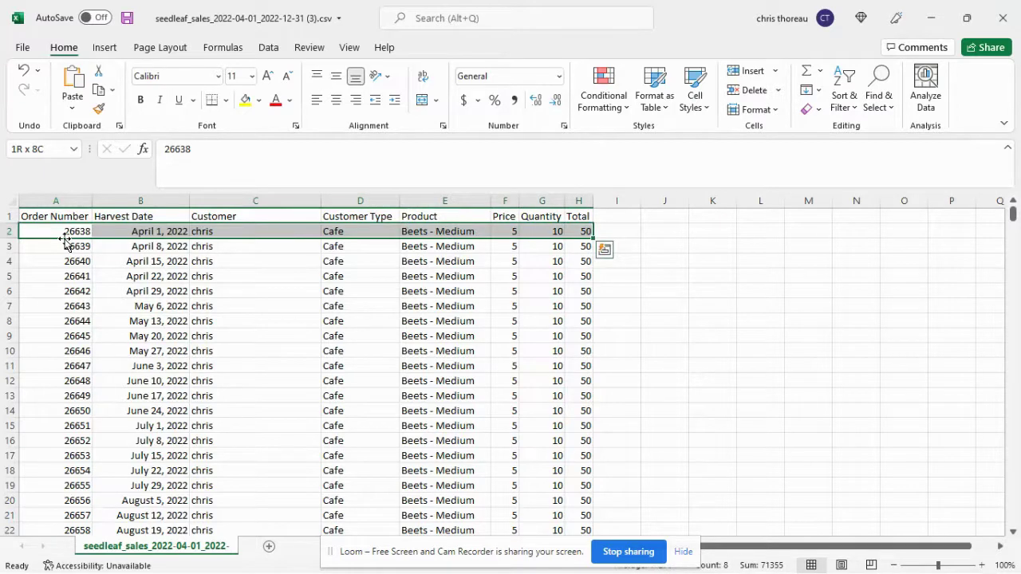
{"action": "key", "text": "ctrl+shift+Down"}
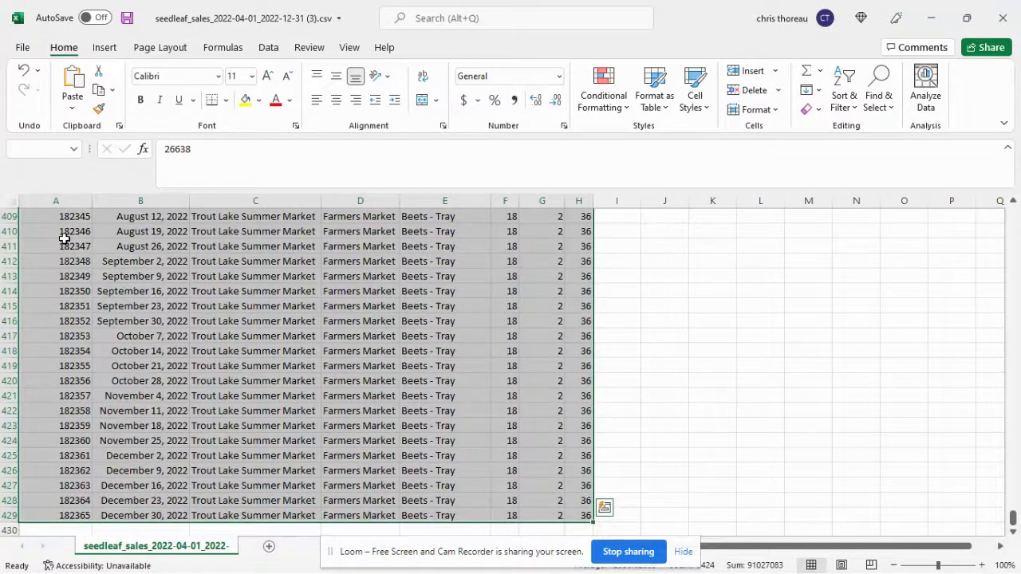
{"action": "key", "text": "ctrl+c"}
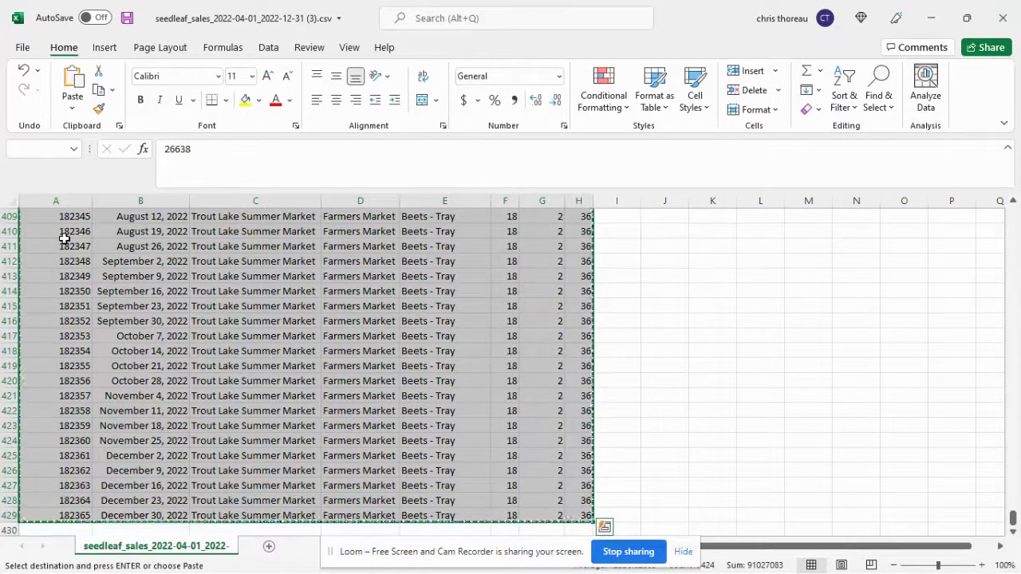
Switch to the MAIN - SeedLeaf Orders Analytics spreadsheet in Google Sheets and paste the copied data as values only at A3 of Raw Data - Sales
{"action": "key", "text": "alt+Tab"}
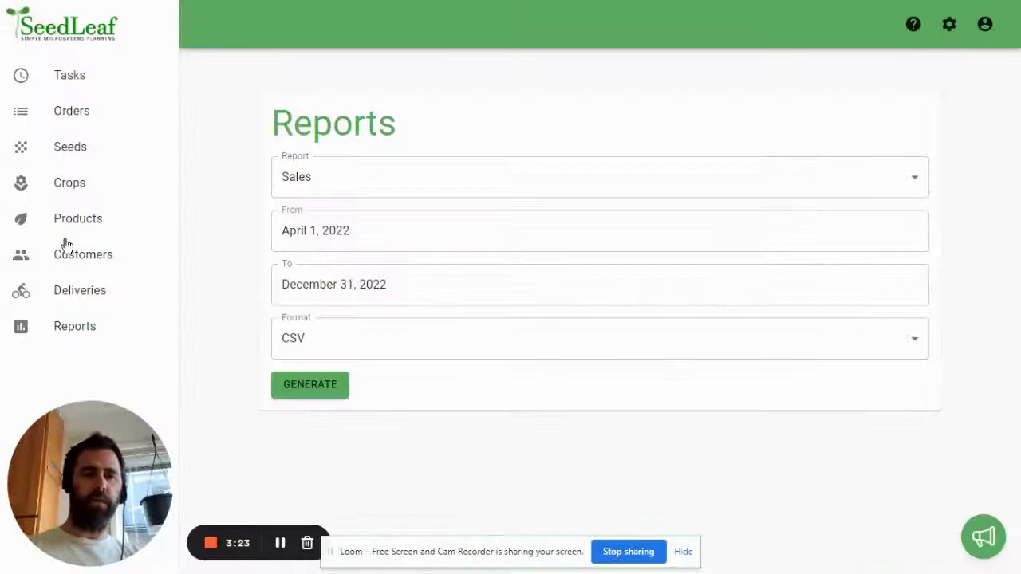
{"action": "key", "text": "alt+Tab"}
{"action": "key", "text": "Tab"}
{"action": "key", "text": "Tab"}
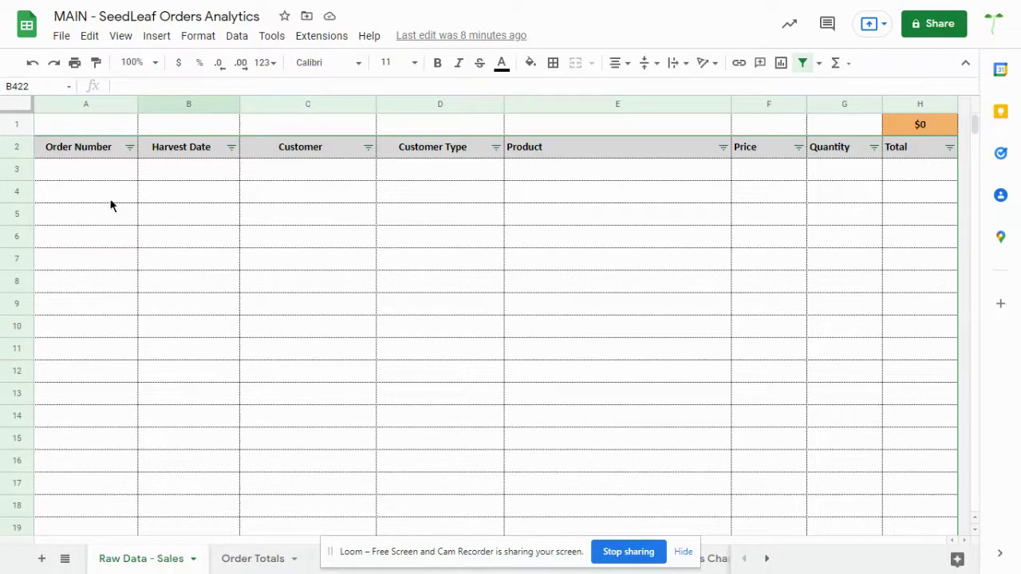
{"action": "left_click", "coordinate": [82, 173]}
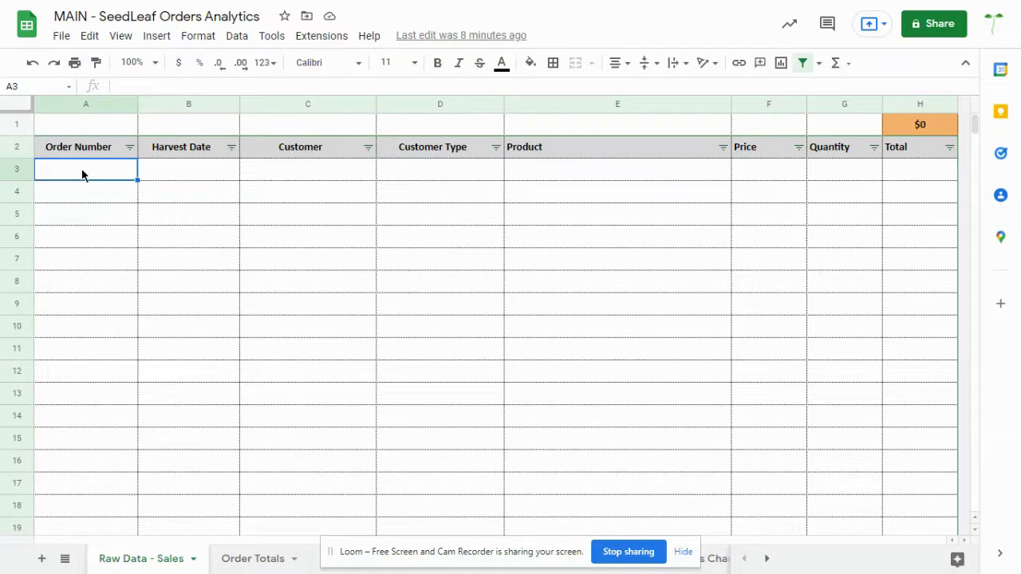
{"action": "right_click", "coordinate": [83, 174]}
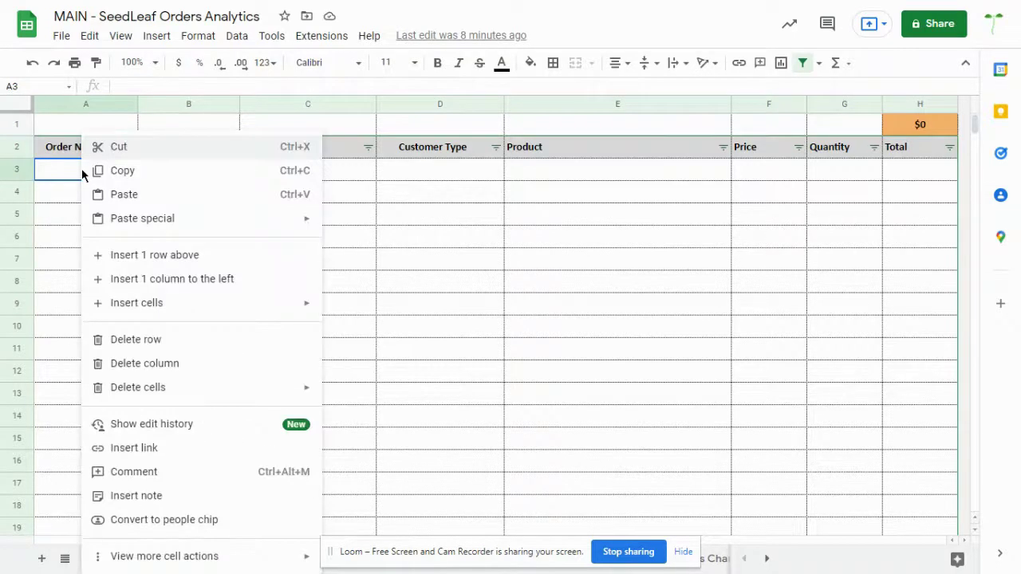
{"action": "mouse_move", "coordinate": [246, 221]}
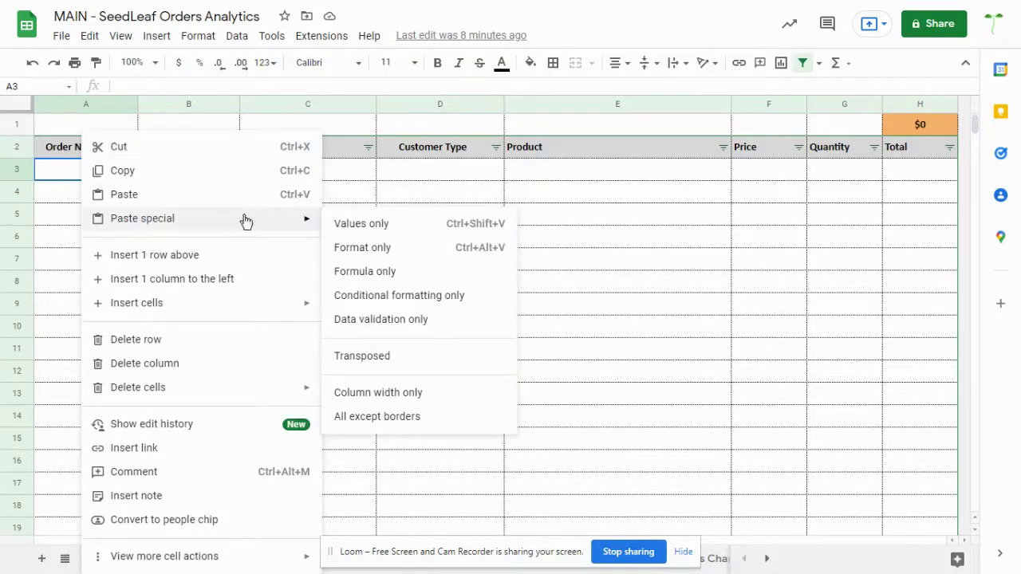
{"action": "left_click", "coordinate": [370, 226]}
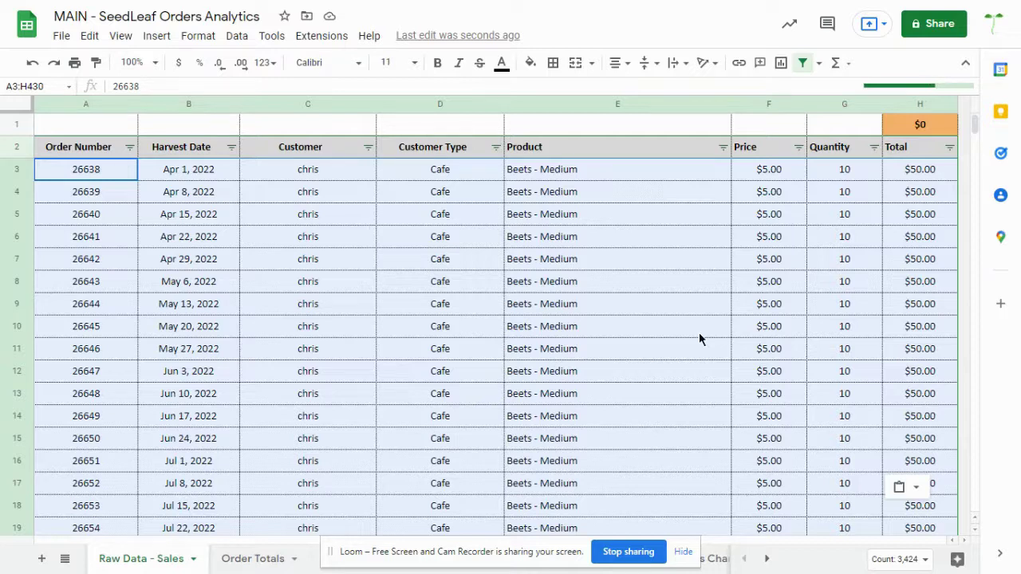
{"action": "left_click", "coordinate": [683, 552]}
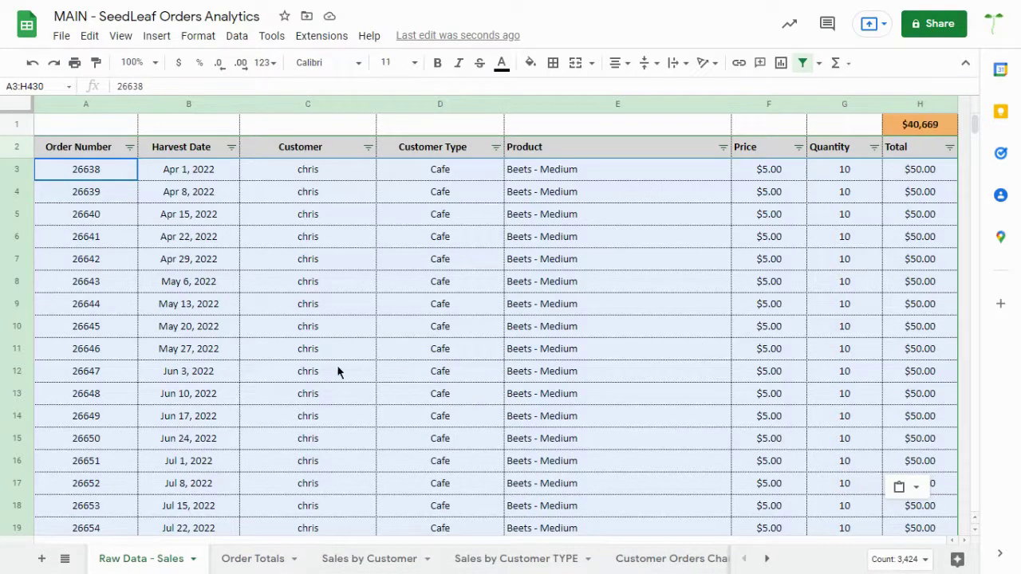
Review the Order Totals sheet, including its first Date cell C3, and open the Sales by Customer sheet
{"action": "left_click", "coordinate": [254, 557]}
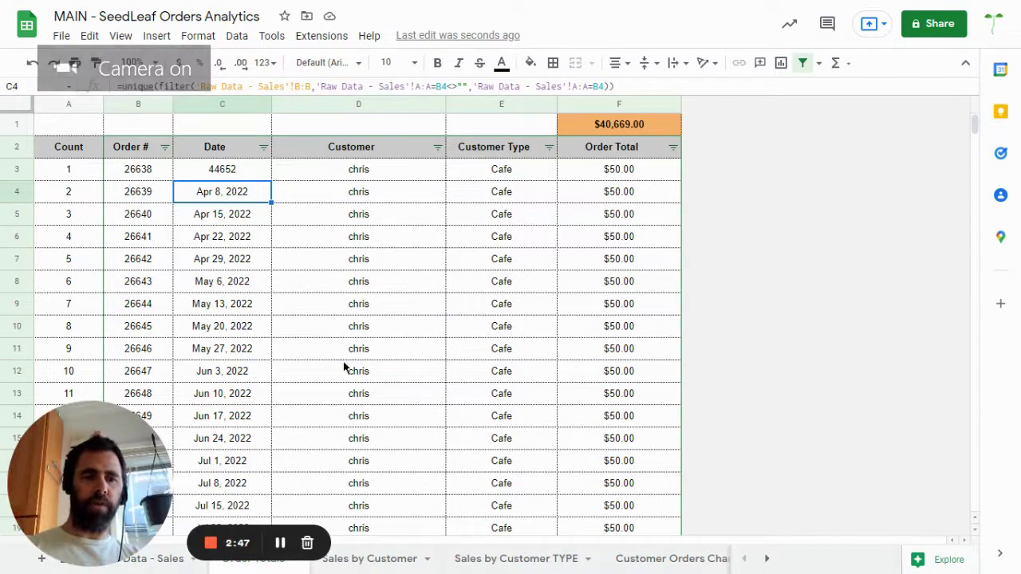
{"action": "left_click", "coordinate": [228, 176]}
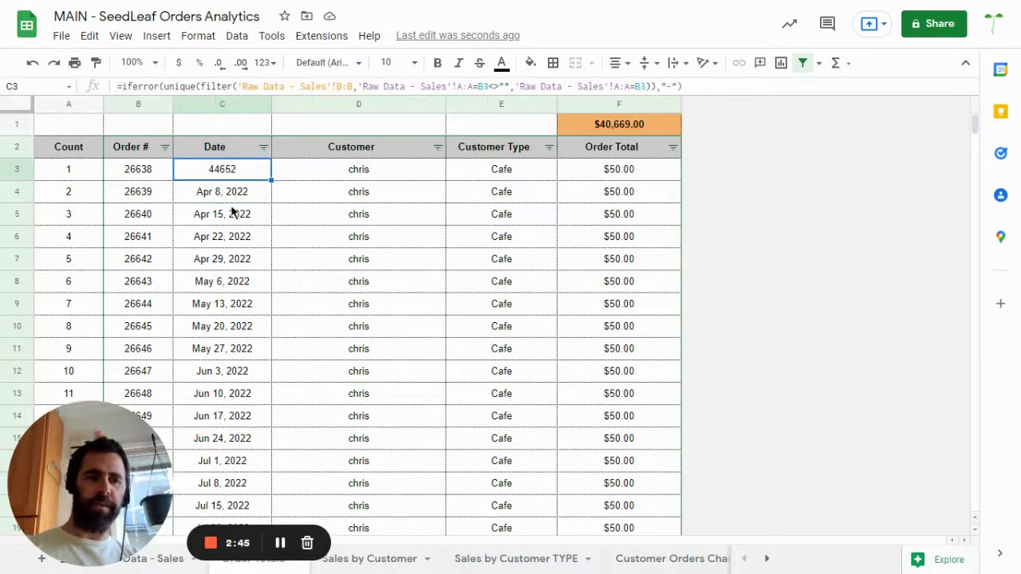
{"action": "scroll", "coordinate": [253, 377], "scroll_direction": "down", "scroll_amount": 10}
{"action": "scroll", "coordinate": [253, 377], "scroll_direction": "up", "scroll_amount": 10}
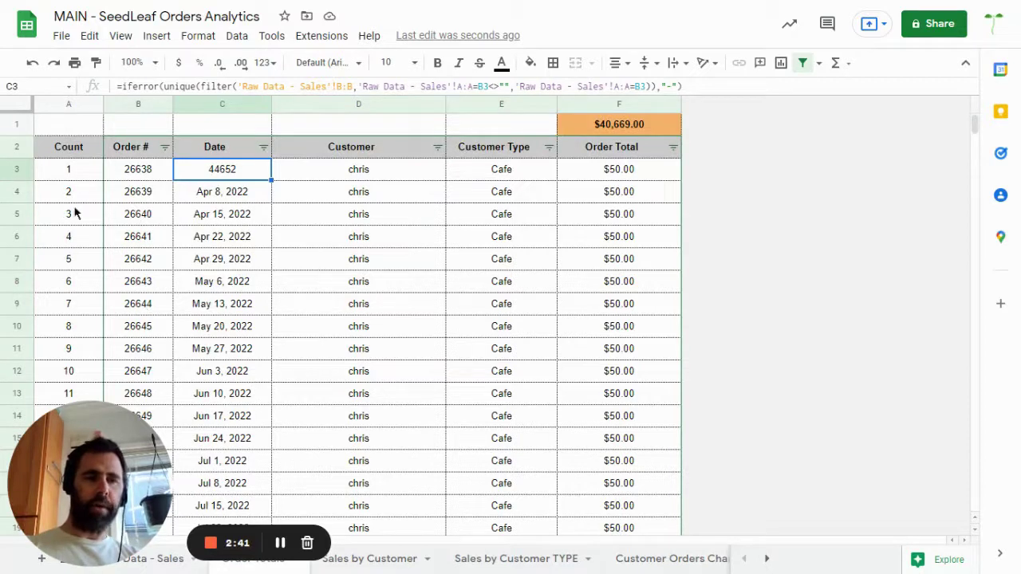
{"action": "left_click", "coordinate": [373, 558]}
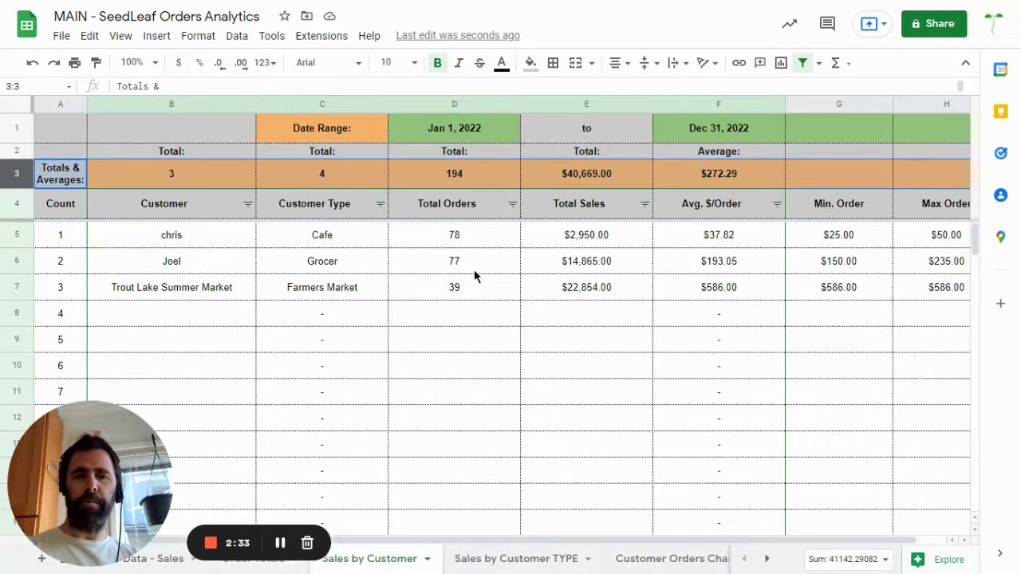
Review the Sales by Customer sheet through its Max Order column, and open the Sales by Customer TYPE sheet
{"action": "scroll", "coordinate": [474, 276], "scroll_direction": "right", "scroll_amount": 1}
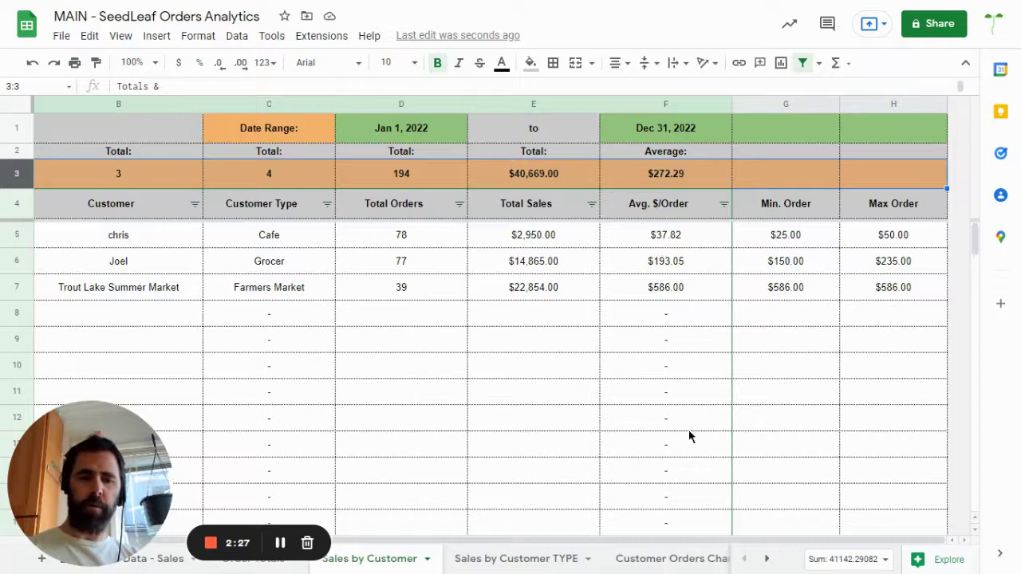
{"action": "left_click", "coordinate": [517, 559]}
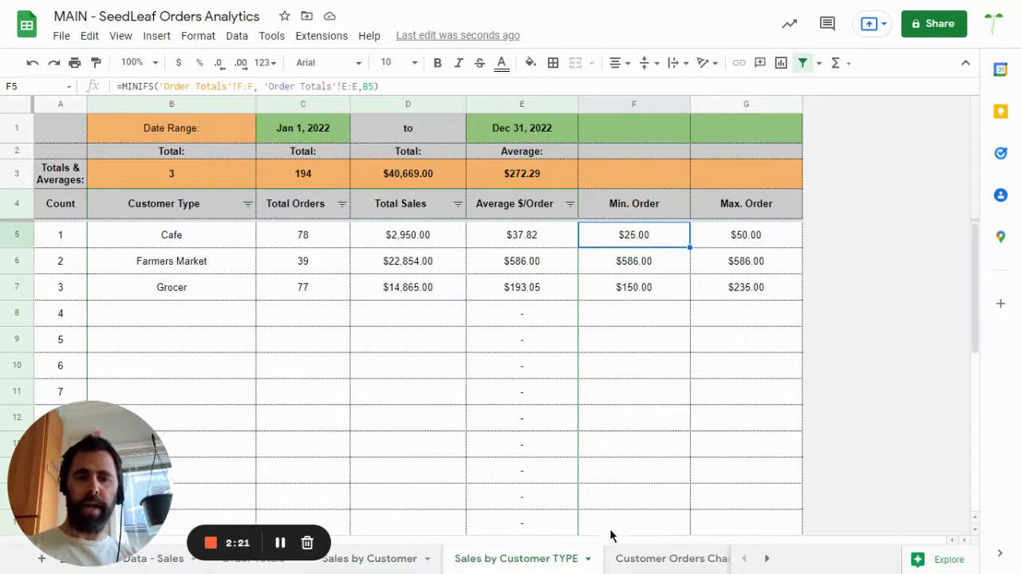
Review the Customer Orders Charts sheet, covering individual customer sales, sales by customer type, and order values by month
{"action": "left_click", "coordinate": [635, 558]}
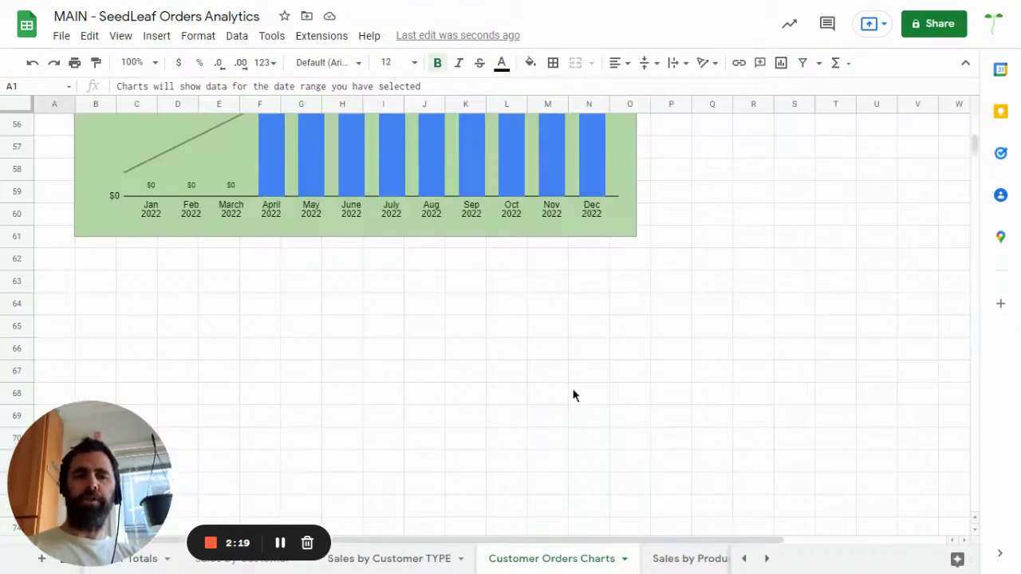
{"action": "scroll", "coordinate": [567, 231], "scroll_direction": "up", "scroll_amount": 13}
{"action": "scroll", "coordinate": [520, 261], "scroll_direction": "down", "scroll_amount": 3}
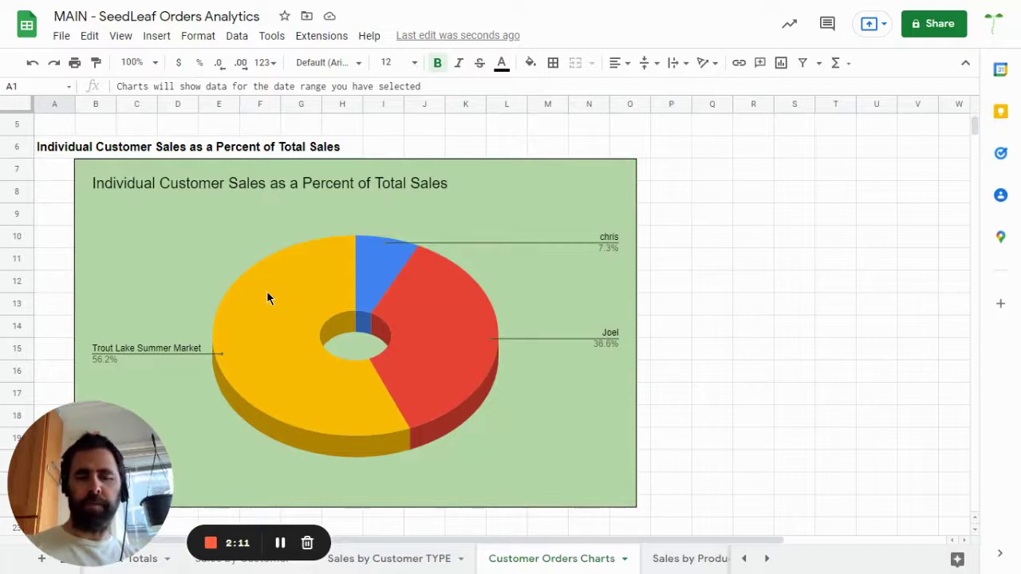
{"action": "scroll", "coordinate": [268, 294], "scroll_direction": "down", "scroll_amount": 6}
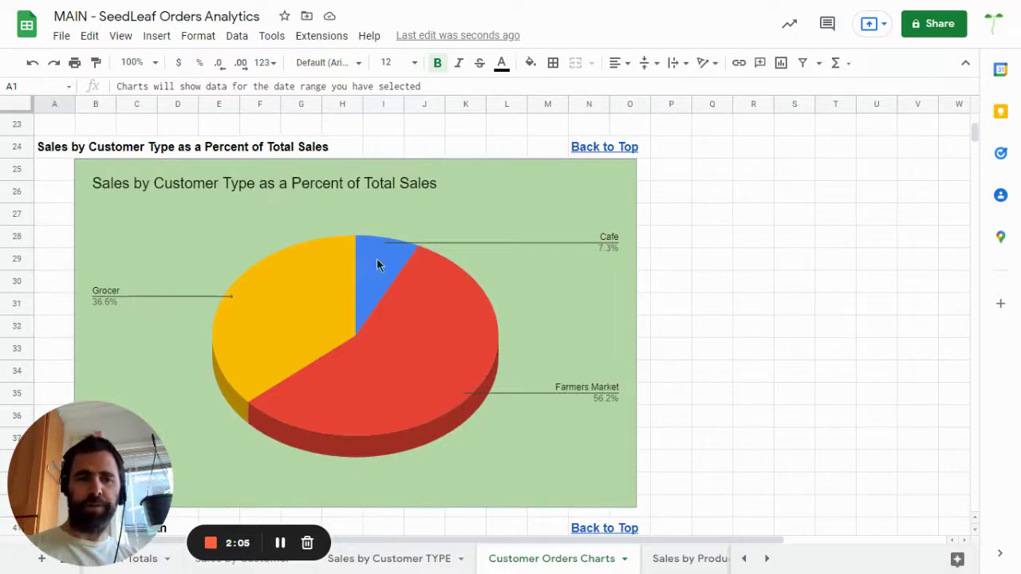
{"action": "scroll", "coordinate": [433, 335], "scroll_direction": "down", "scroll_amount": 2}
{"action": "scroll", "coordinate": [433, 335], "scroll_direction": "down", "scroll_amount": 5}
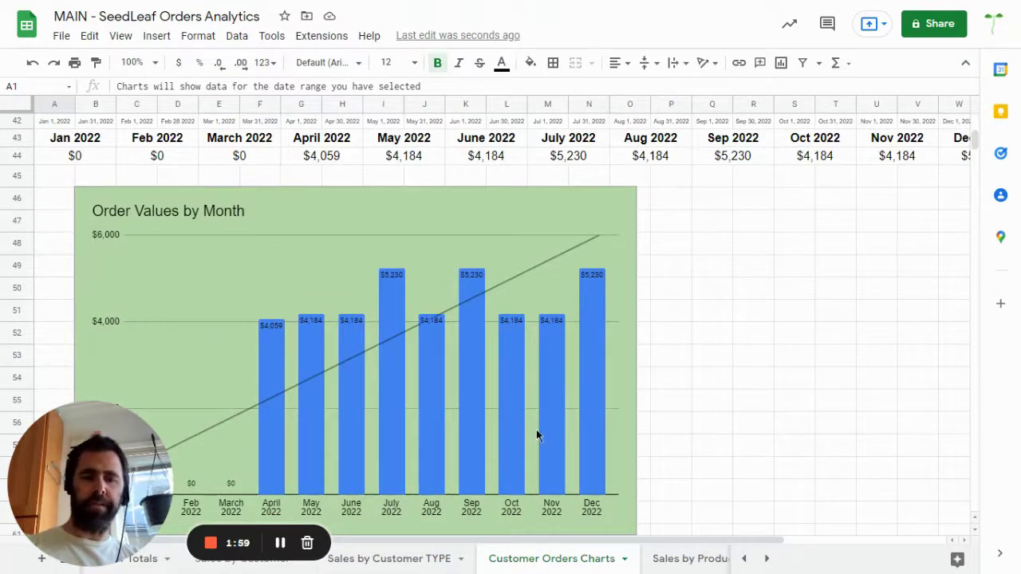
{"action": "scroll", "coordinate": [566, 565], "scroll_direction": "down", "scroll_amount": 3}
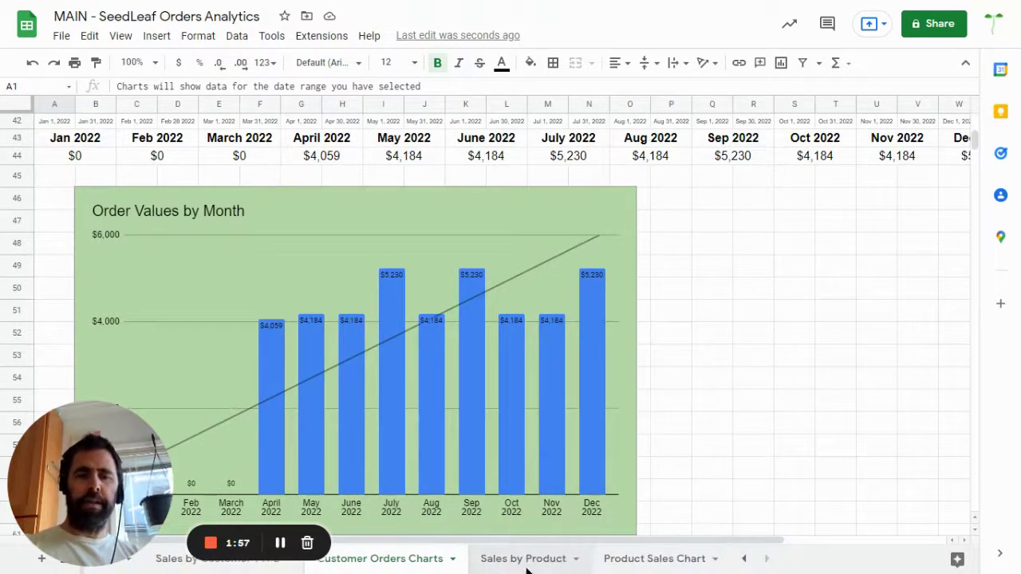
Examine the Sales by Product sheet, including units sold, total sales and the monthly sales columns for each product
{"action": "left_click", "coordinate": [524, 558]}
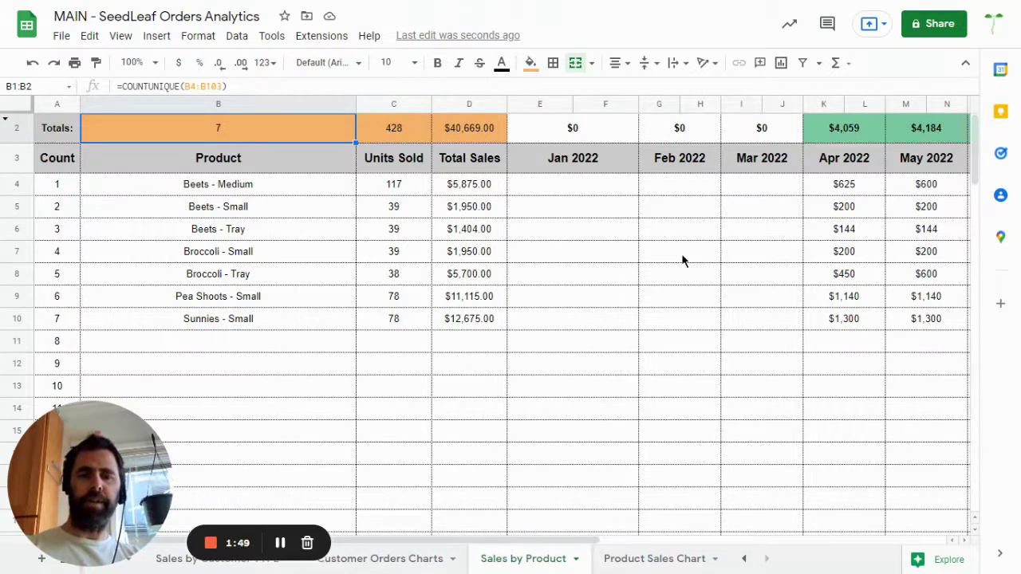
{"action": "scroll", "coordinate": [682, 259], "scroll_direction": "right", "scroll_amount": 5}
{"action": "scroll", "coordinate": [683, 259], "scroll_direction": "left", "scroll_amount": 5}
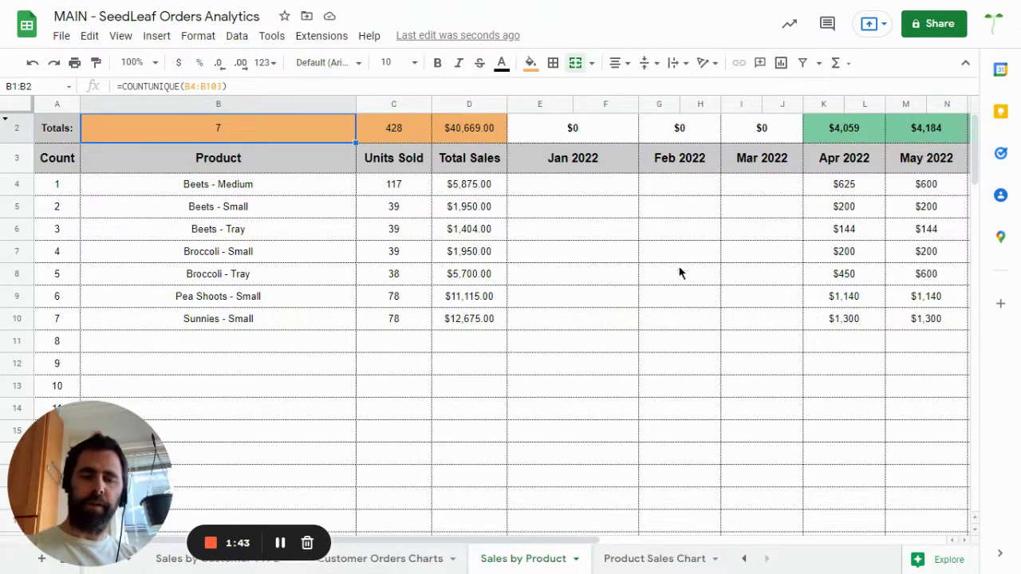
Review the pie chart of individual products on the Product Sales Chart sheet, and switch to the SeedLeaf Reports page
{"action": "left_click", "coordinate": [627, 557]}
{"action": "scroll", "coordinate": [586, 418], "scroll_direction": "down", "scroll_amount": 1}
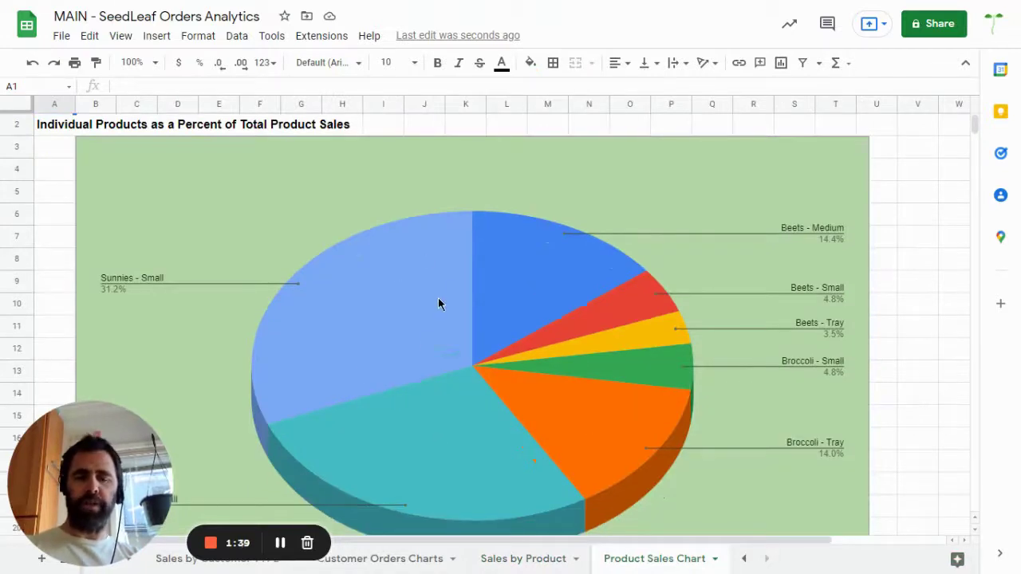
{"action": "scroll", "coordinate": [422, 345], "scroll_direction": "down", "scroll_amount": 1}
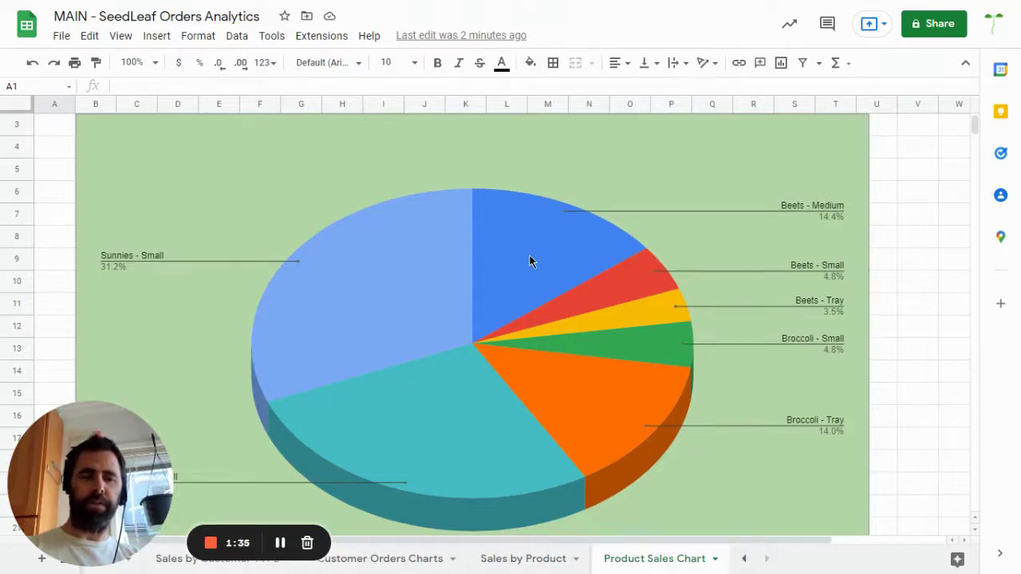
{"action": "scroll", "coordinate": [532, 261], "scroll_direction": "up", "scroll_amount": 2}
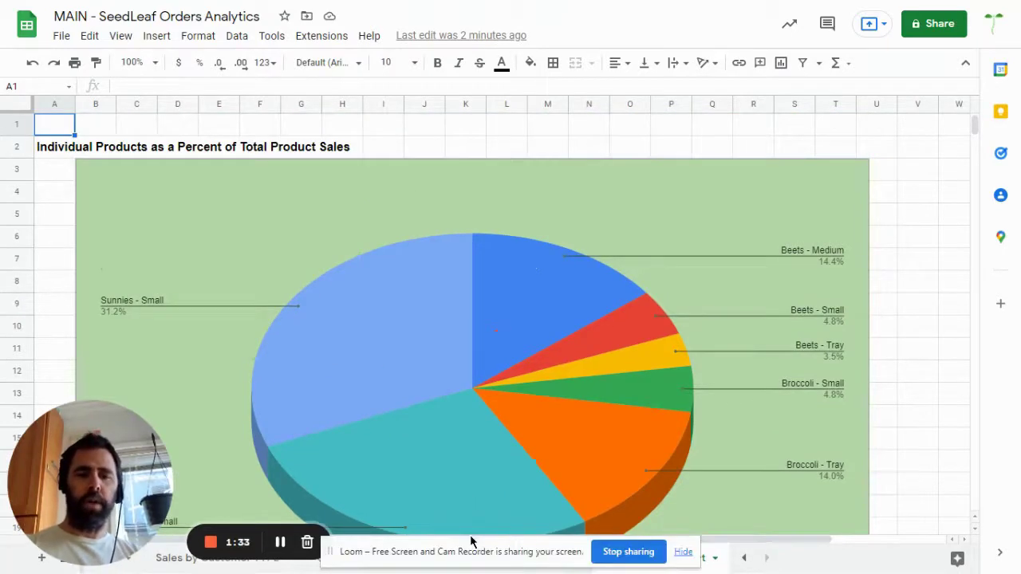
{"action": "key", "text": "alt+Tab"}
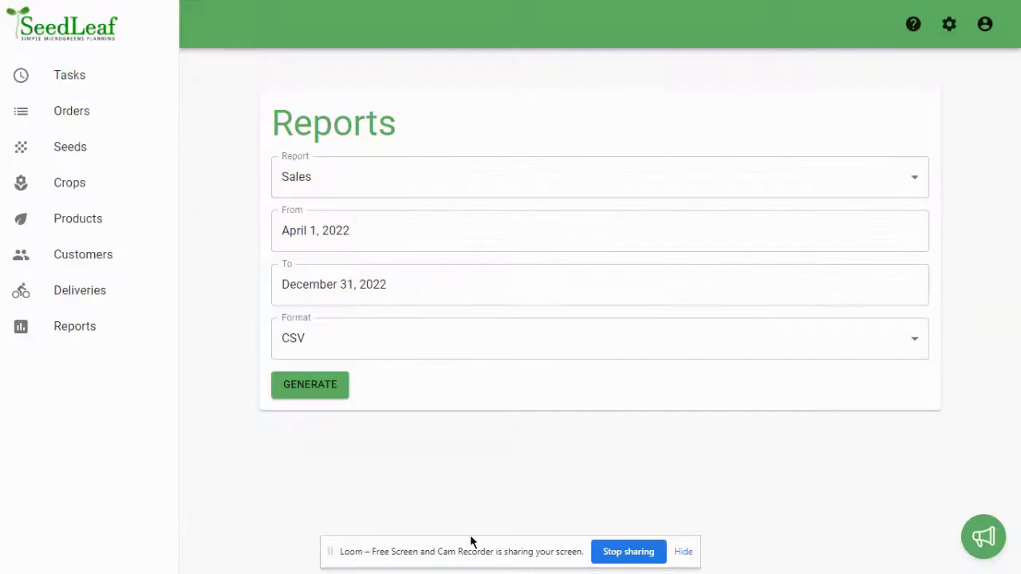